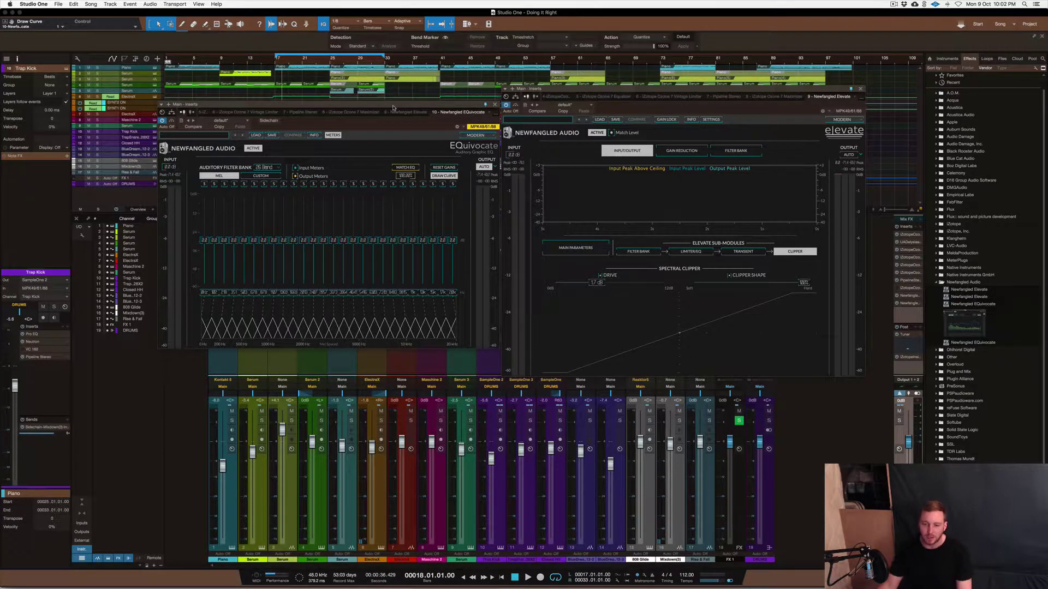
Close the EQuivocate plugin window so only Elevate remains over the mix
click(495, 104)
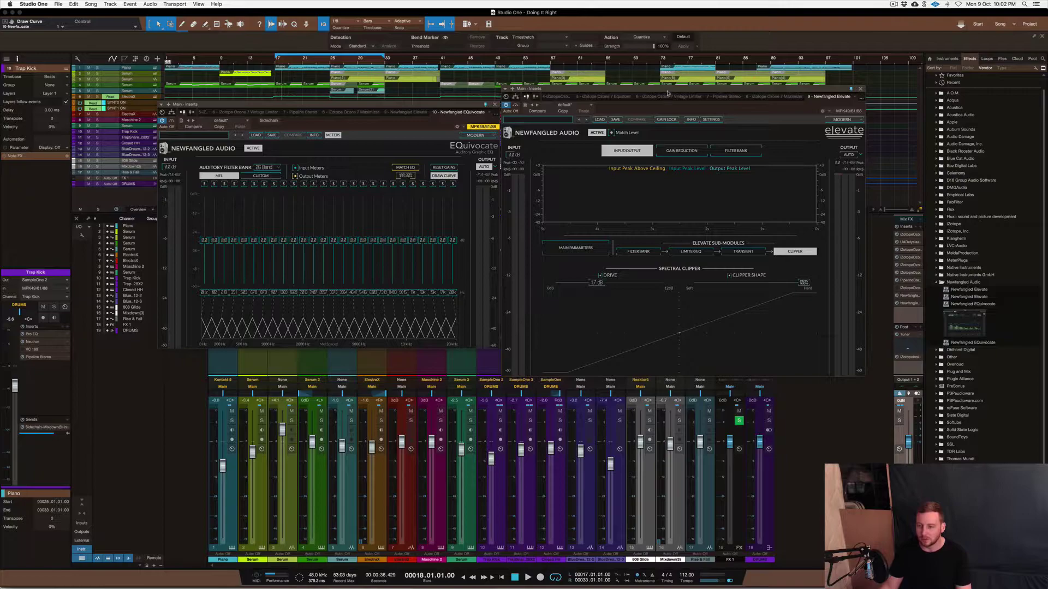
Move the Elevate window left, show its main parameters, and enable the limiter's Adaptive Gain
drag(668, 91, 487, 84)
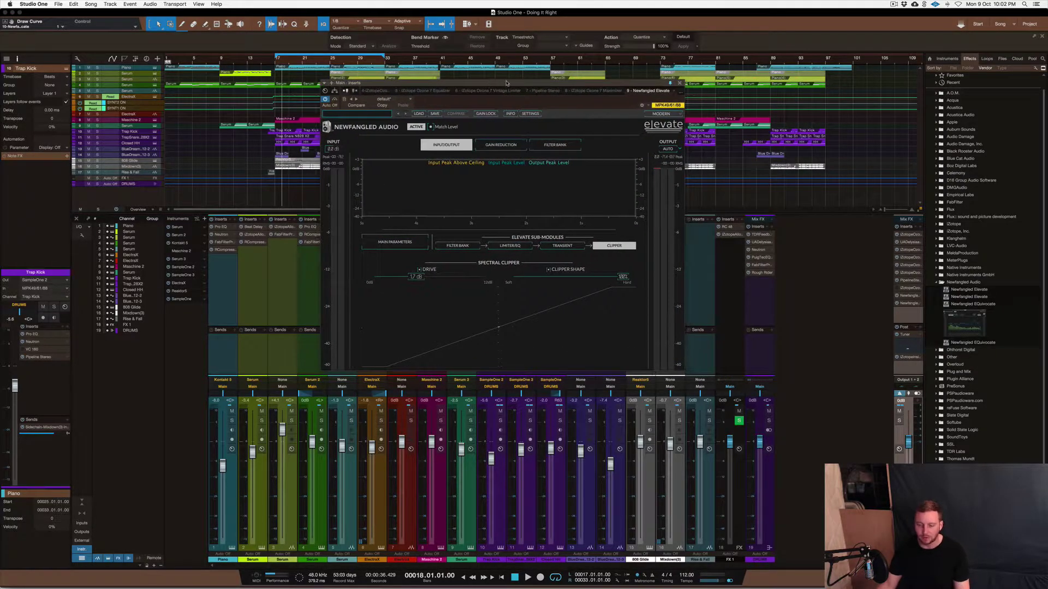
click(392, 243)
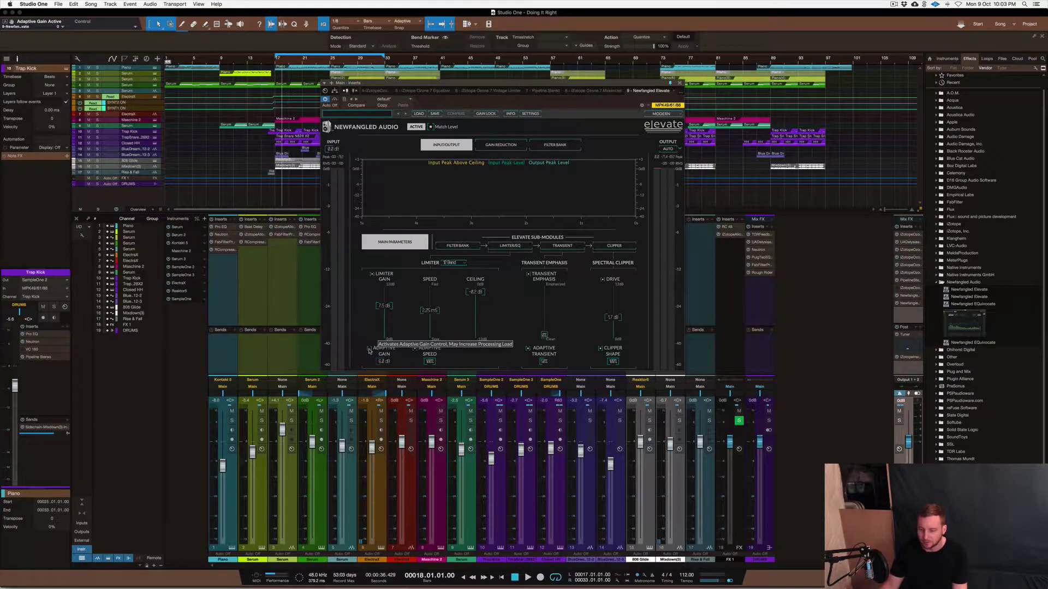
click(369, 349)
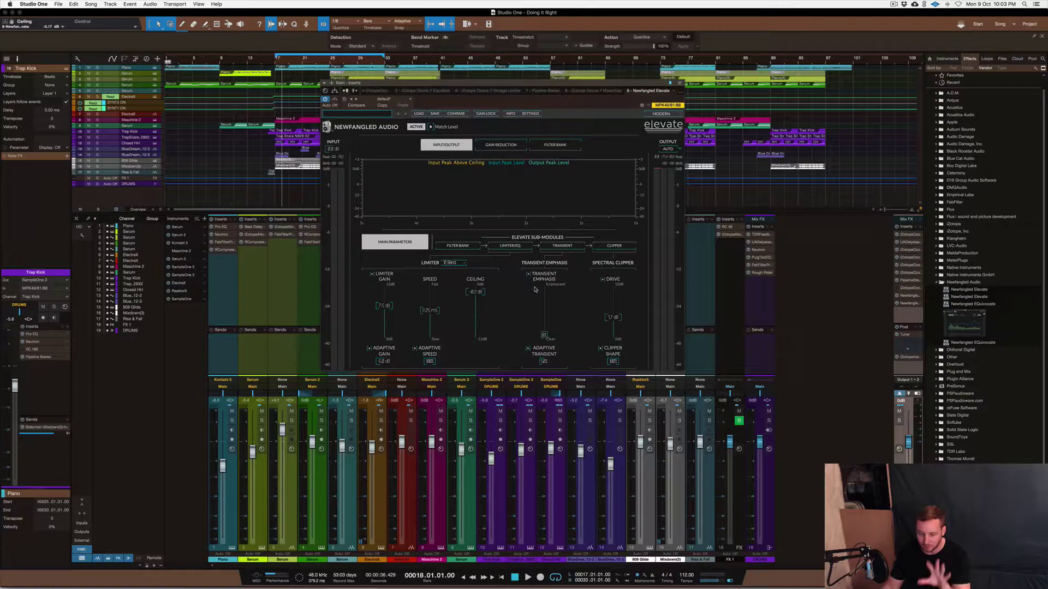
mouse_move(535, 290)
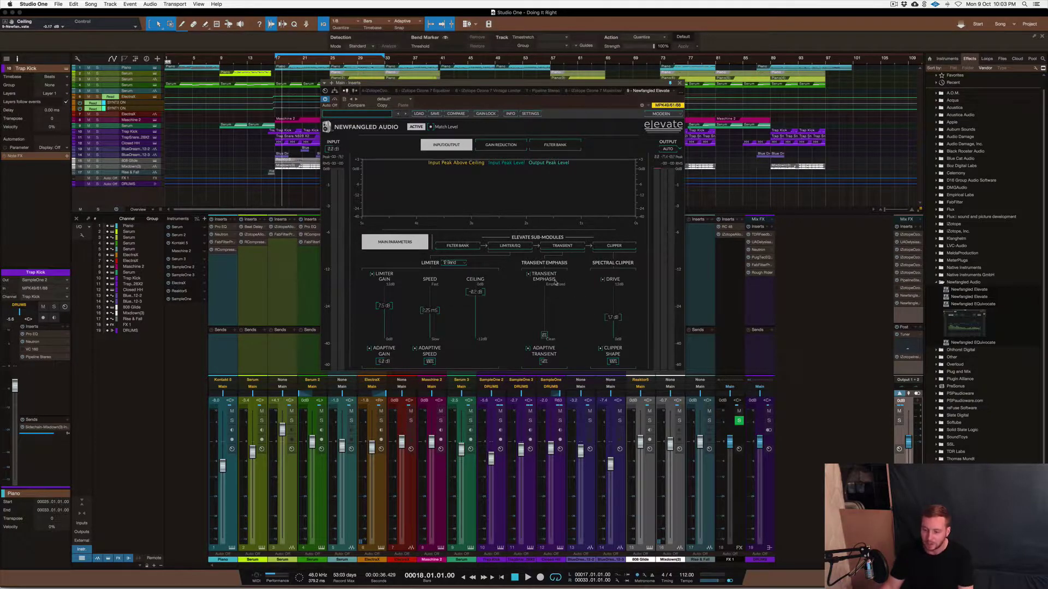
mouse_move(554, 334)
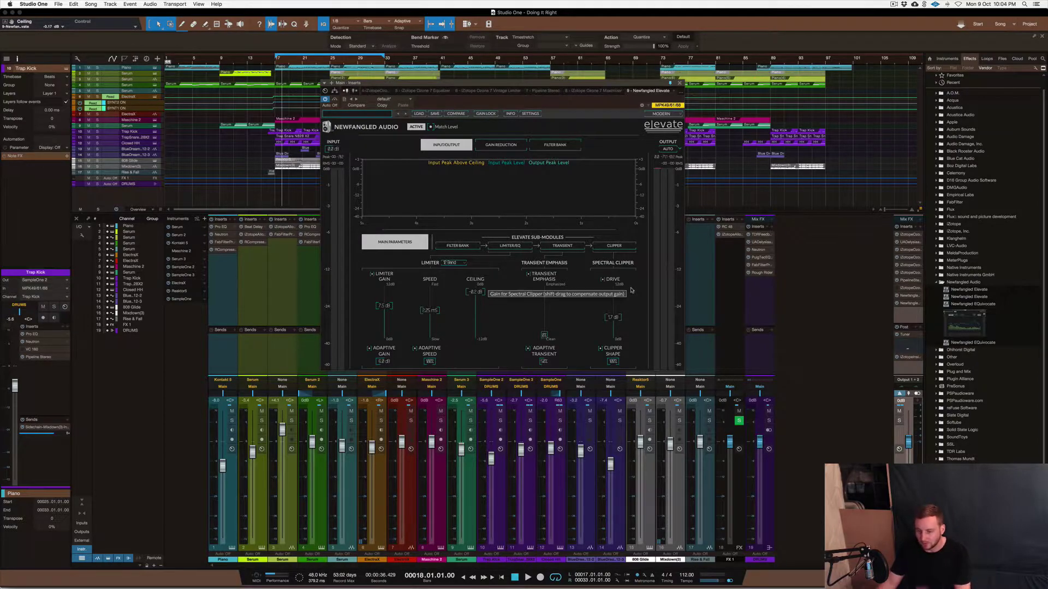
Cycle Elevate's display through Gain Reduction, Filter Bank and Input/Output, then show the Filter Bank sub-module
click(499, 145)
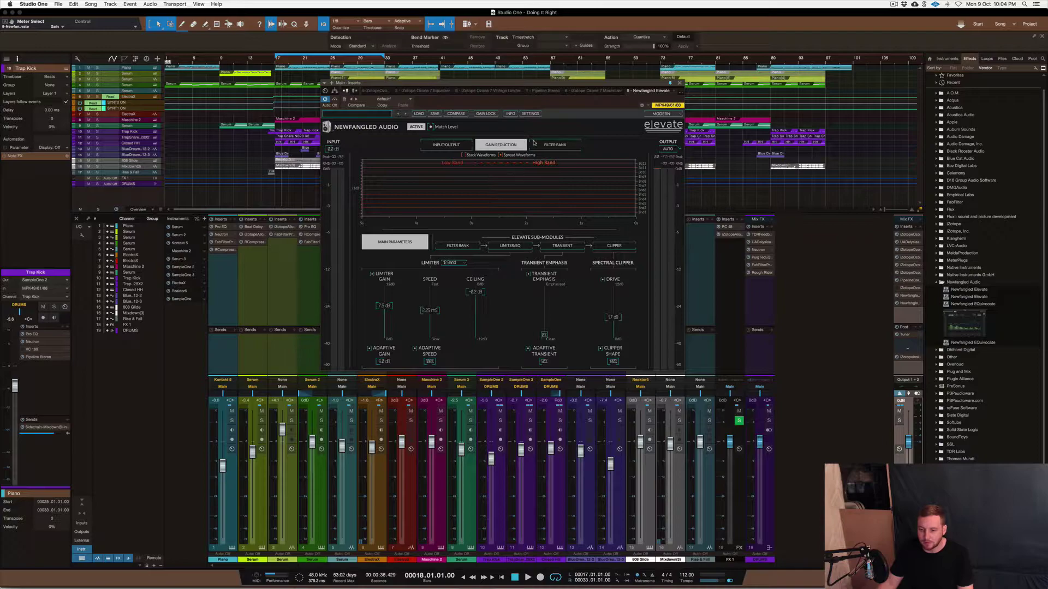
click(562, 145)
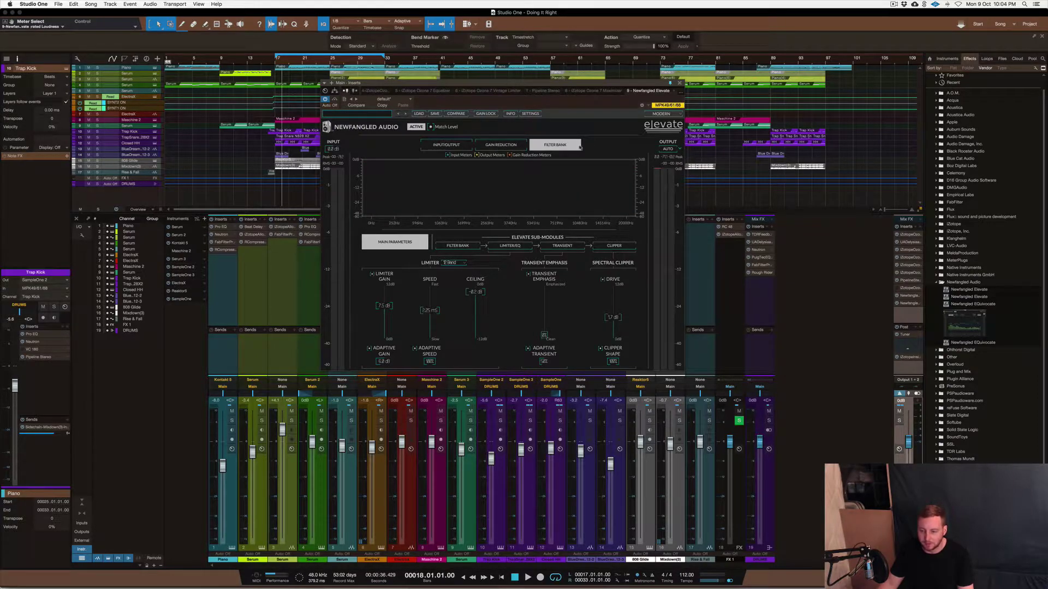
click(445, 145)
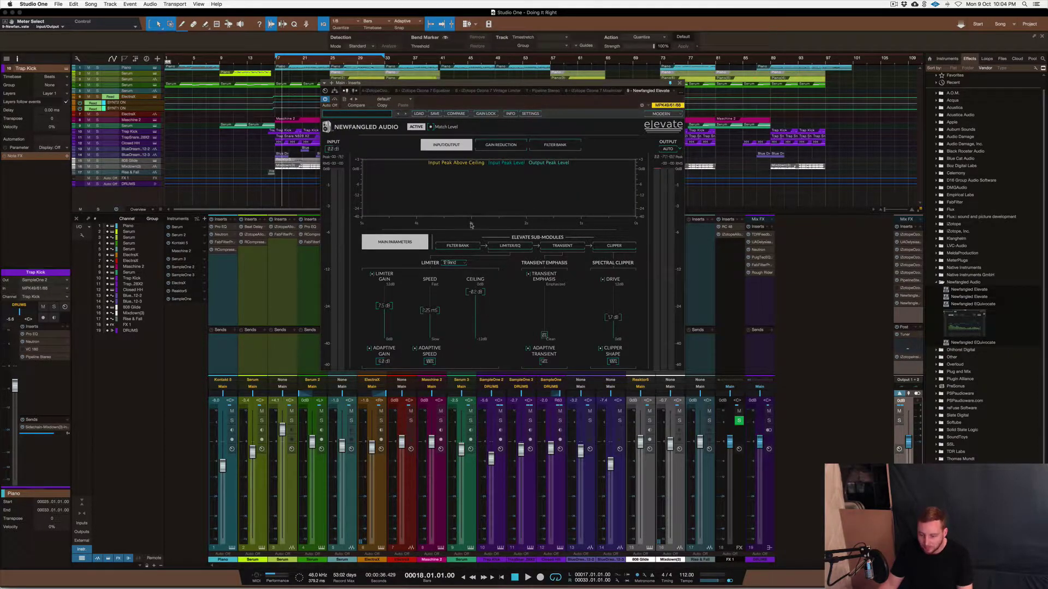
click(453, 246)
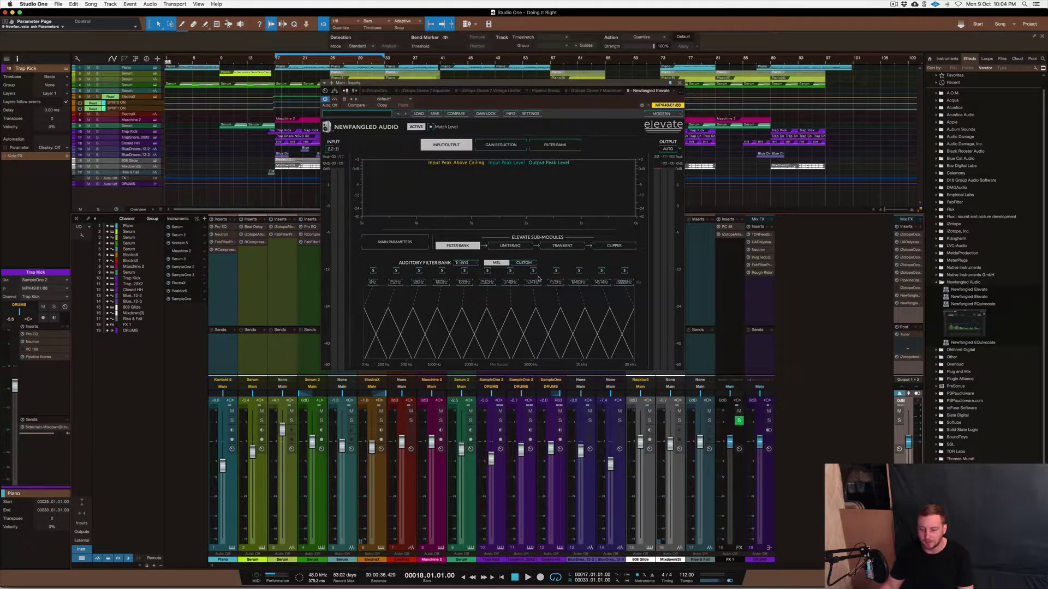
Set the filter bank to 26 bands, then return it to 12 bands
click(465, 264)
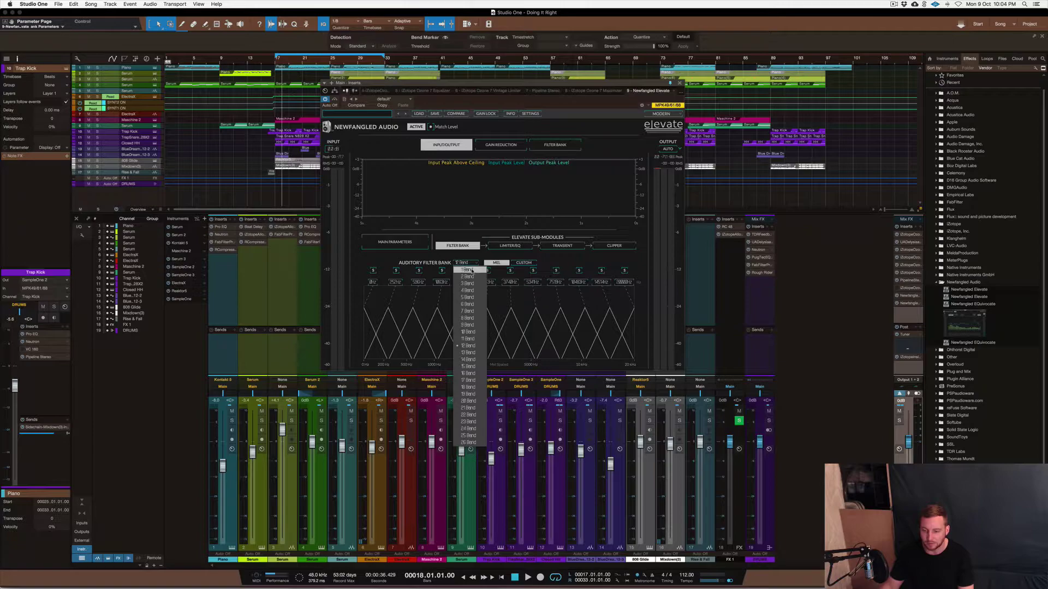
click(468, 443)
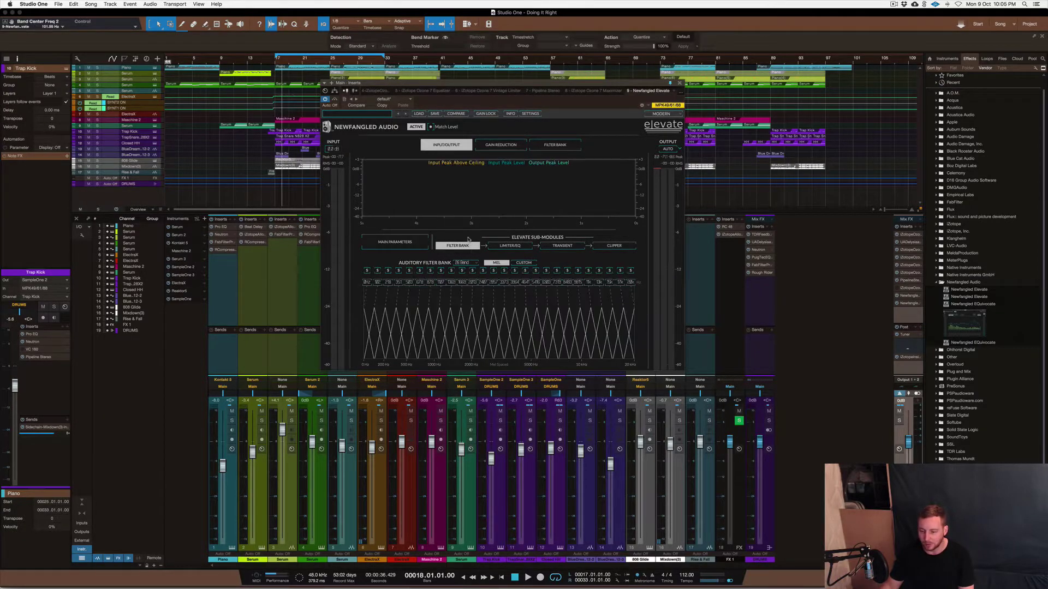
click(466, 264)
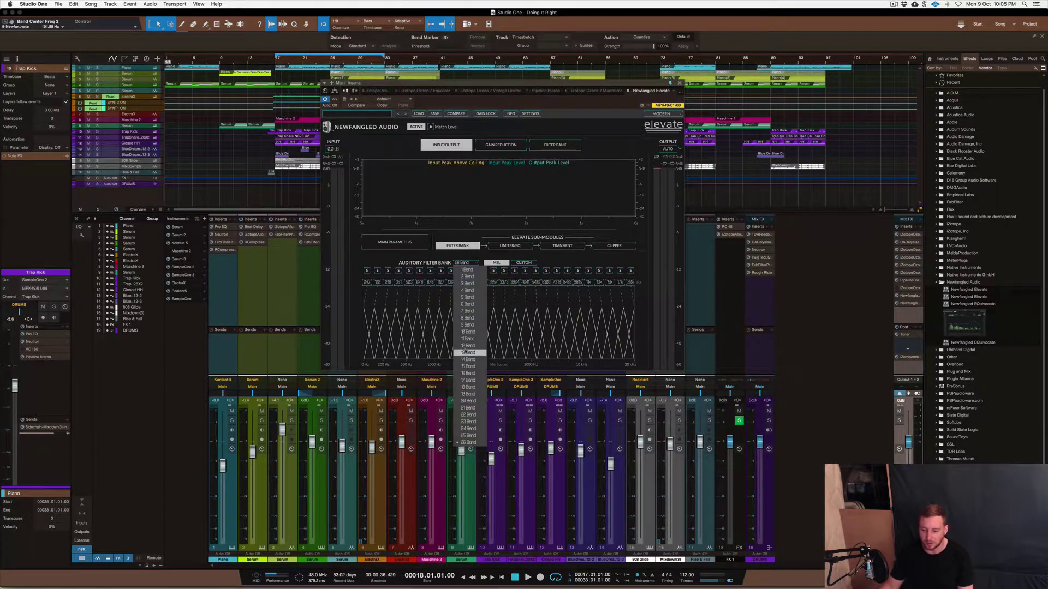
click(467, 346)
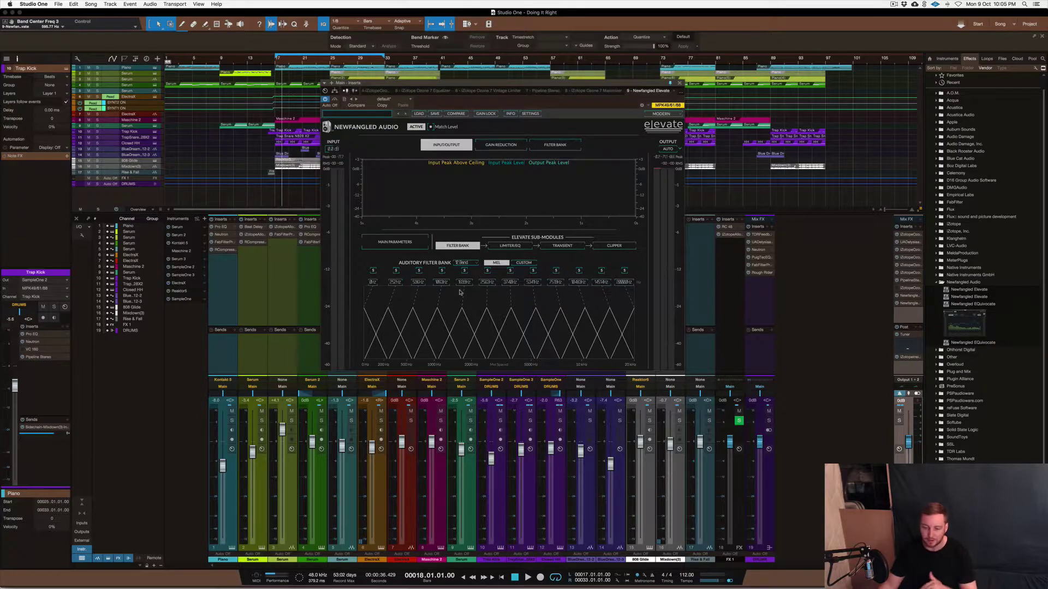
Try Custom filter spacing, return to Mel, and show the Limiter/EQ sub-module
click(533, 264)
click(499, 264)
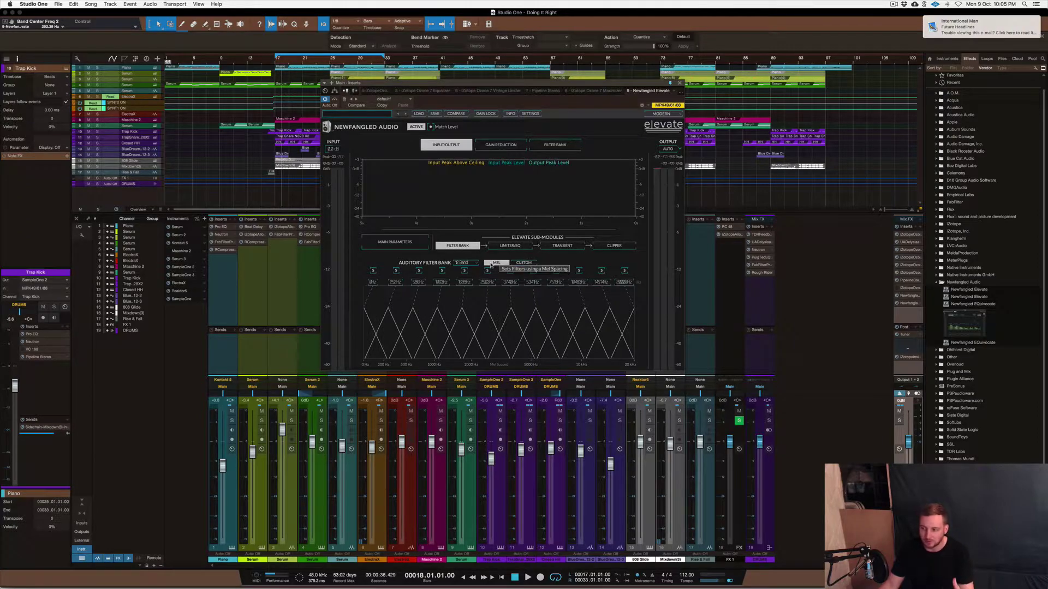
click(517, 246)
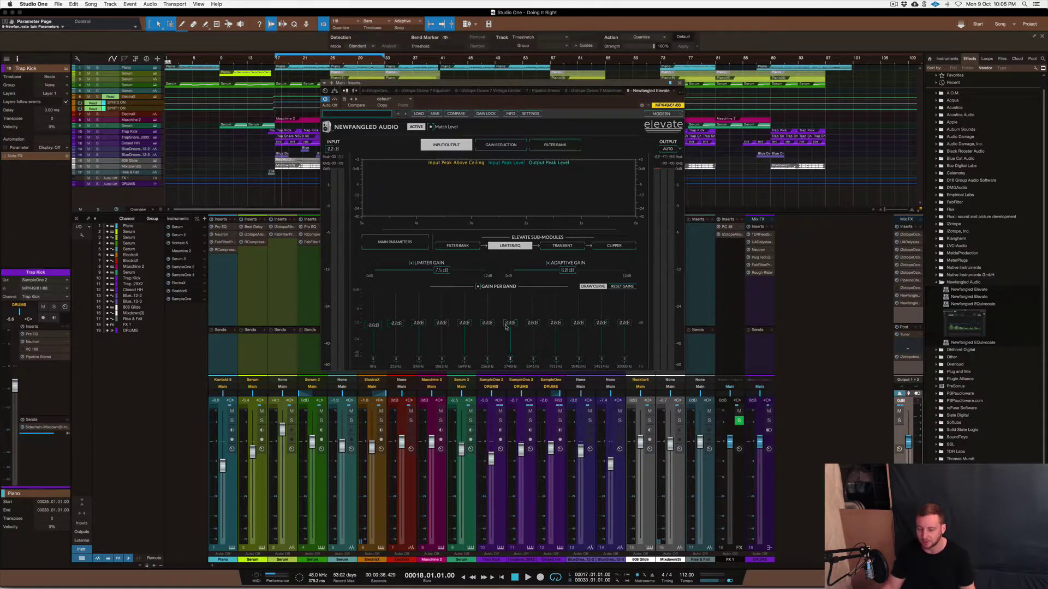
Switch Elevate to the Transient sub-module to see transient emphasis per band
click(562, 246)
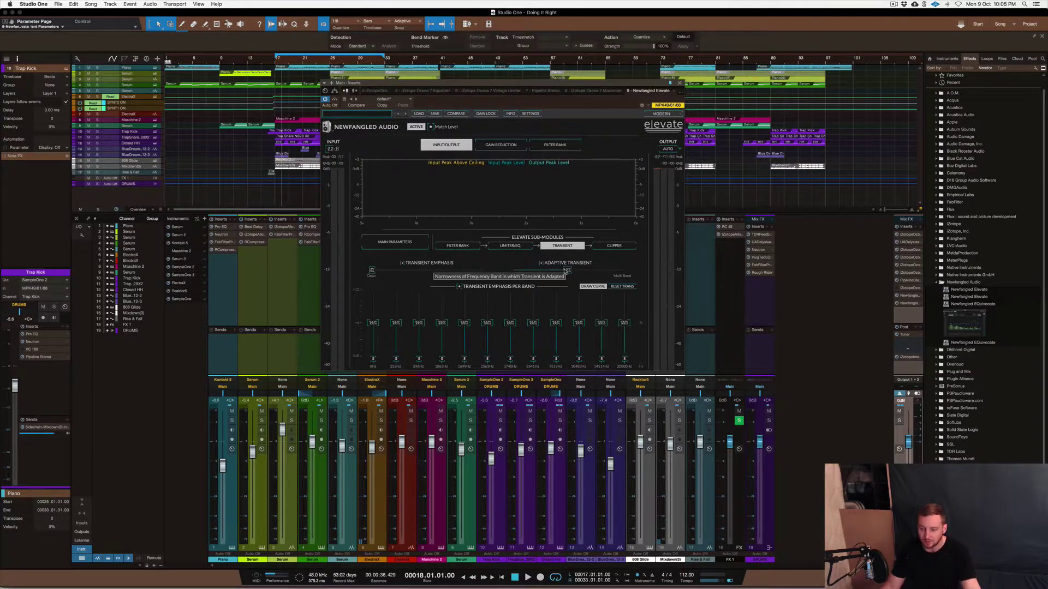
Switch Elevate to the Clipper sub-module showing drive and clipper shape
click(614, 246)
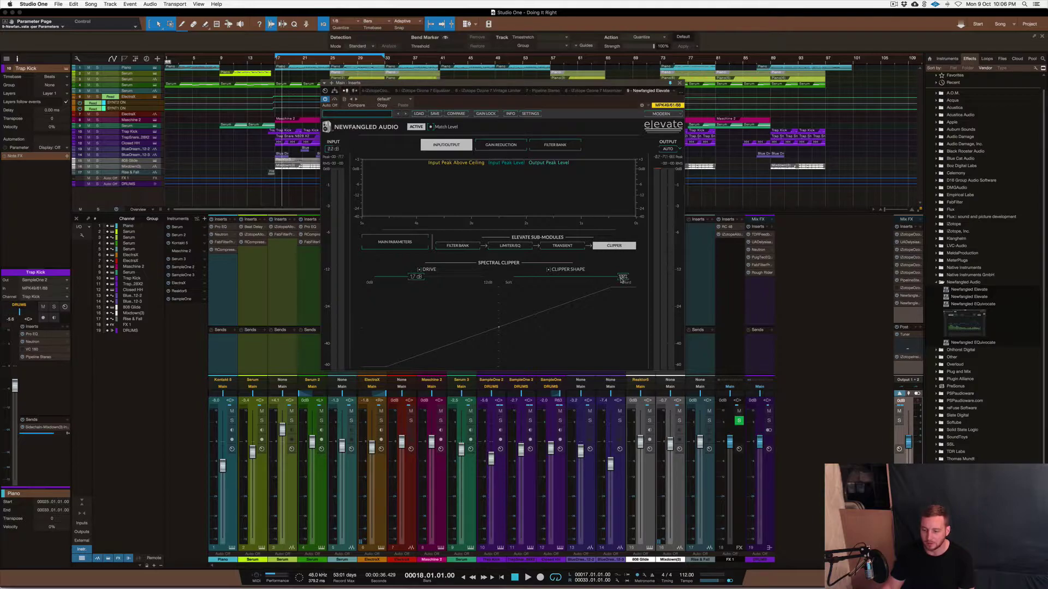
Adjust the clipper shape to about 38%, then 74%, and close the Elevate window
mouse_move(622, 281)
mouse_down()
mouse_move(546, 281)
mouse_move(637, 277)
mouse_up()
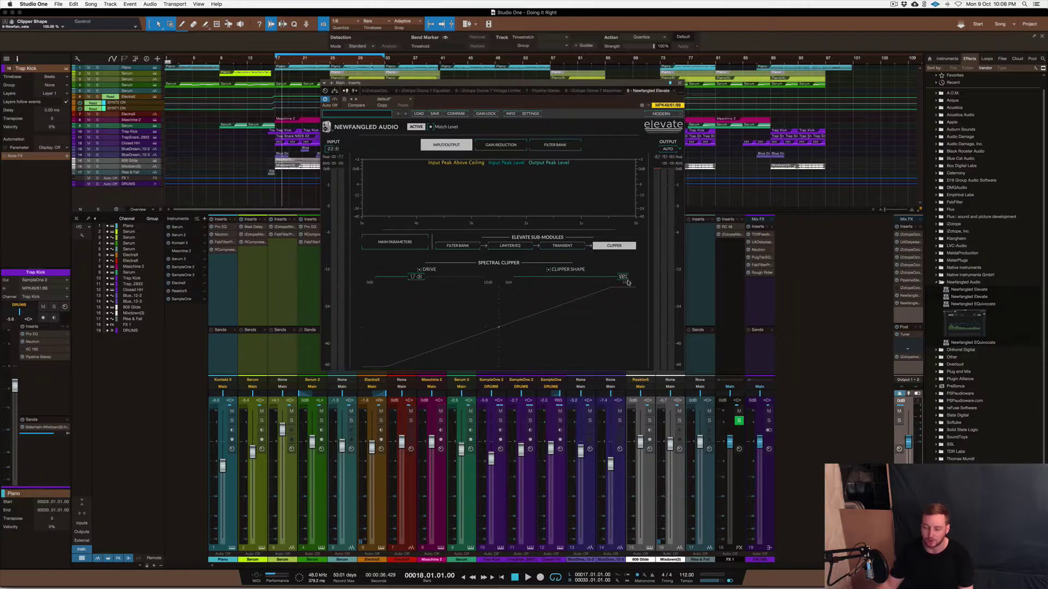
mouse_move(628, 282)
mouse_down()
mouse_move(615, 281)
mouse_move(635, 286)
mouse_up()
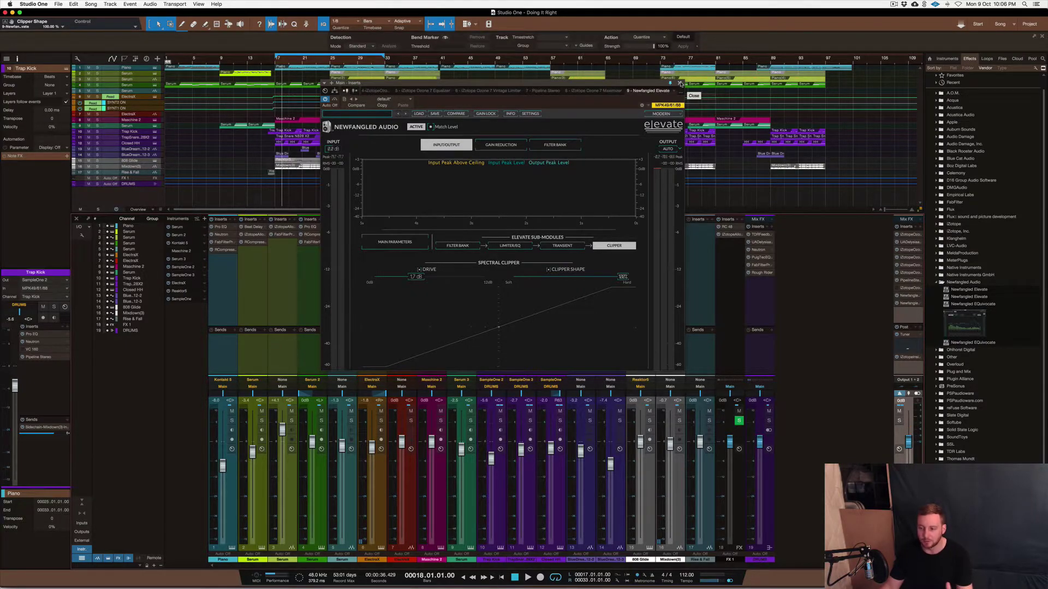
click(679, 83)
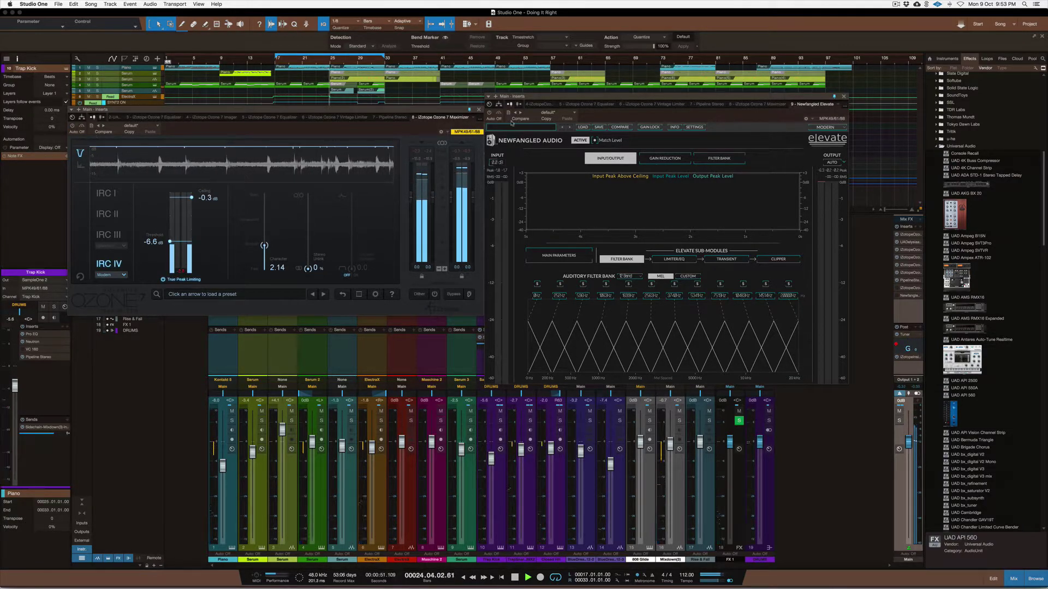
Turn Elevate on, show its Clipper sub-module, and stop playback
click(489, 112)
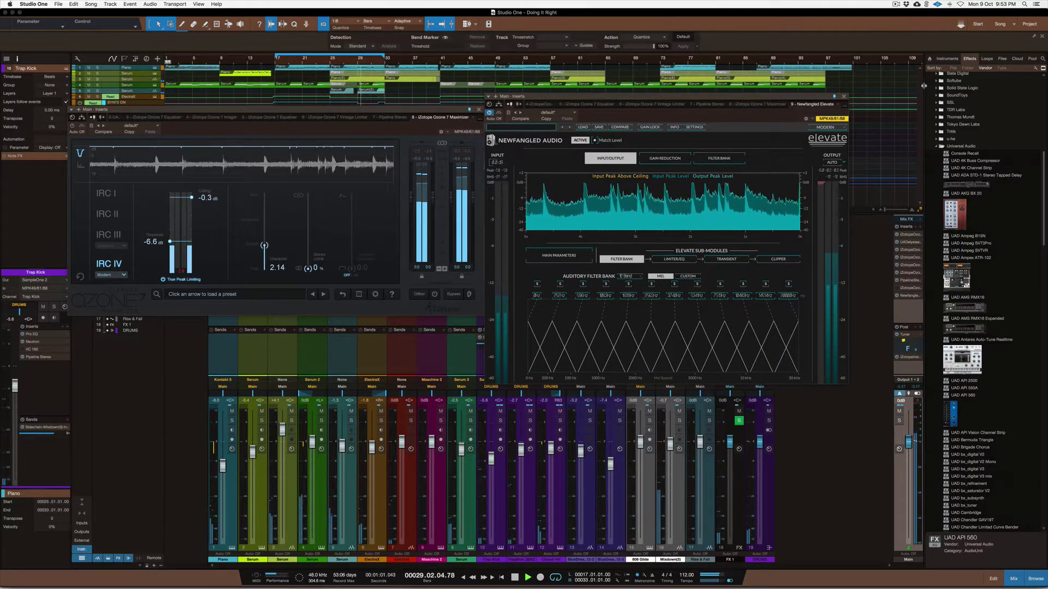
click(789, 258)
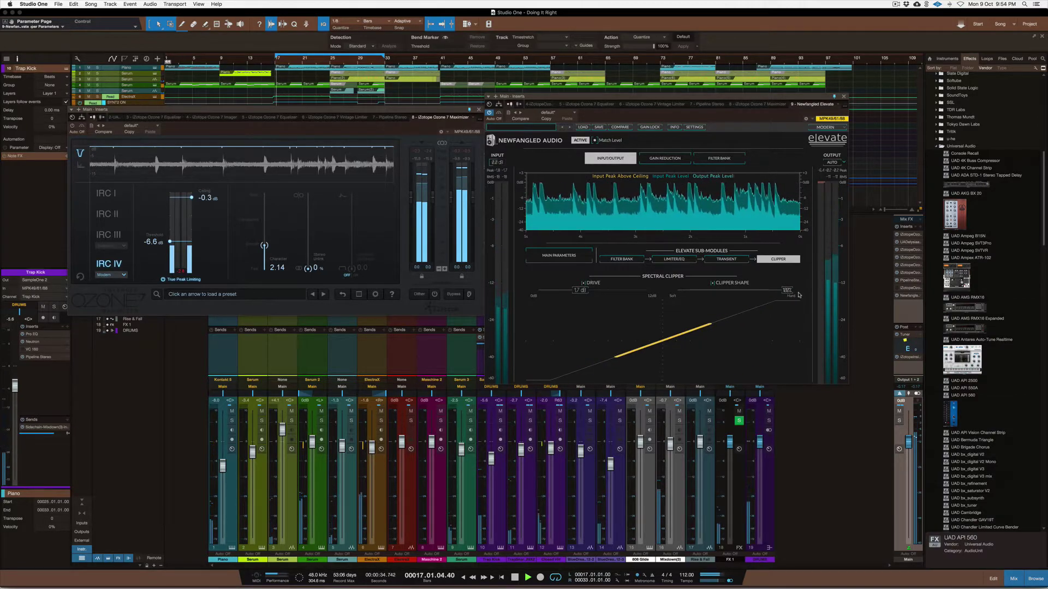
key(space)
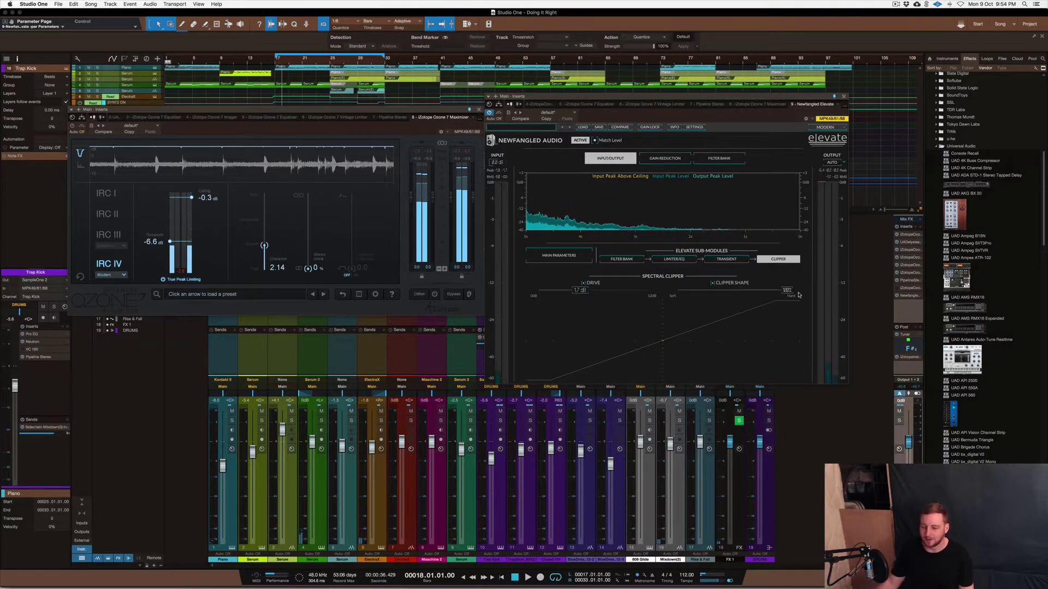
Show the Filter Bank, solo then unsolo the 1089 Hz band, and keep Mel spacing after trying Custom
click(613, 259)
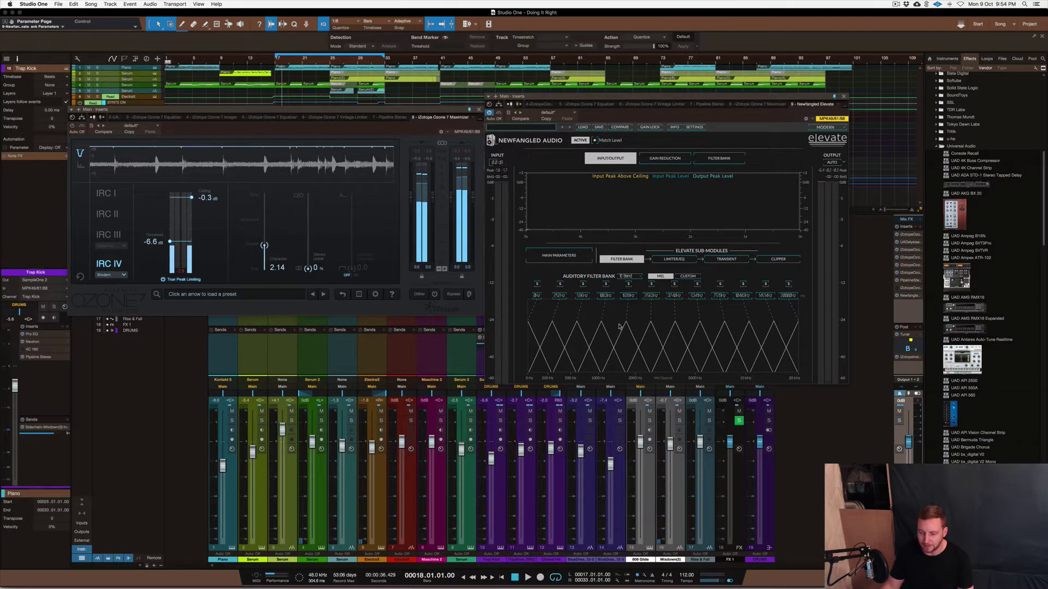
click(629, 285)
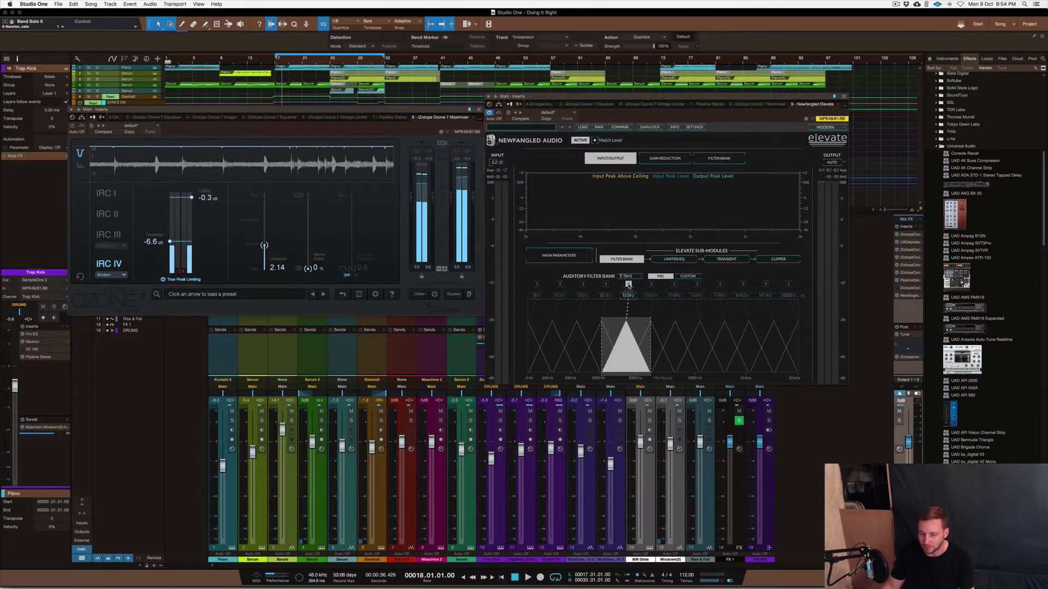
click(629, 285)
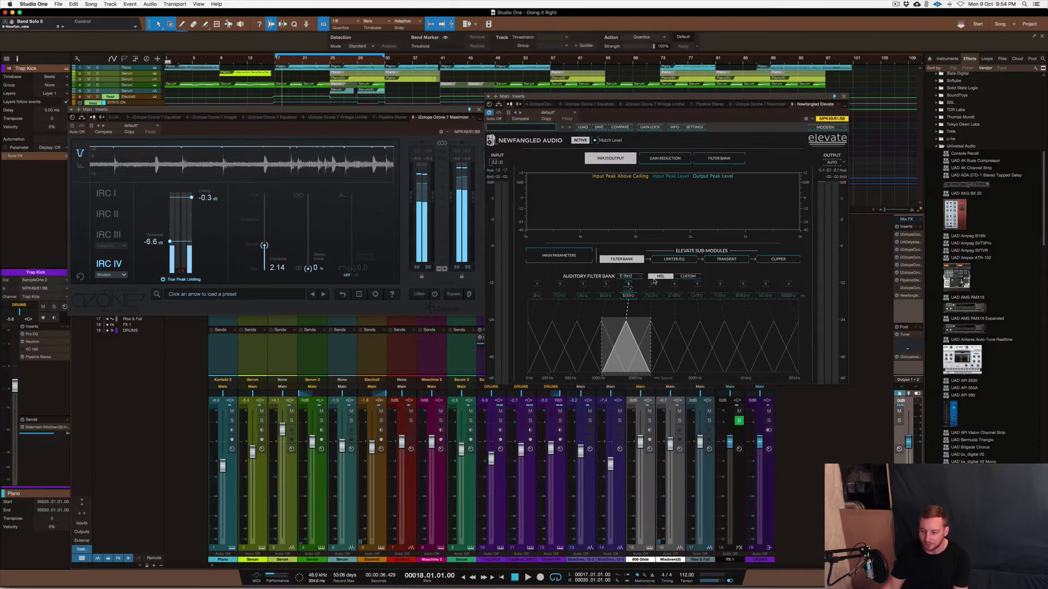
click(685, 276)
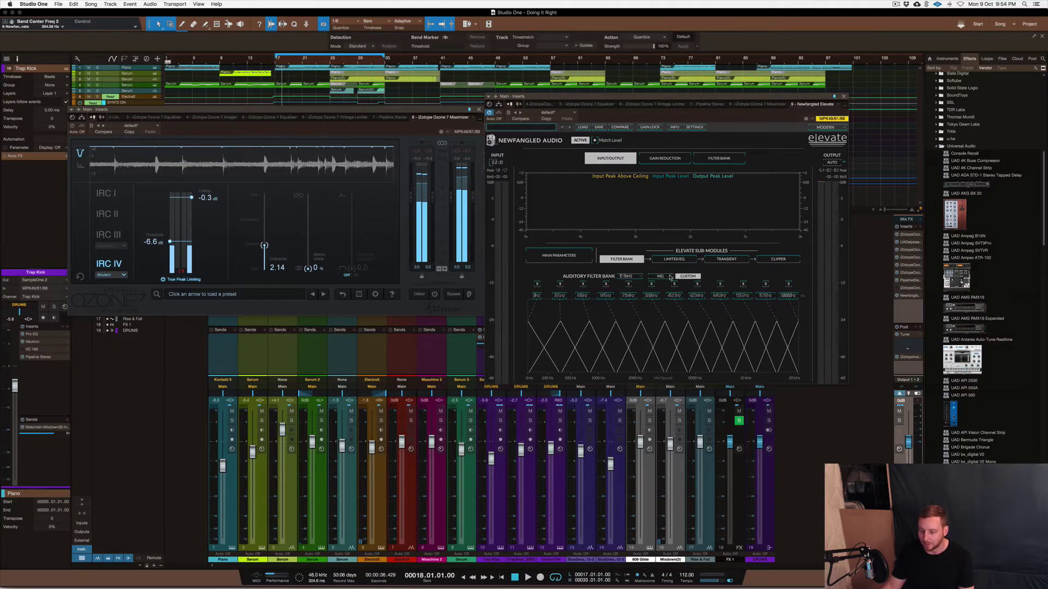
click(668, 276)
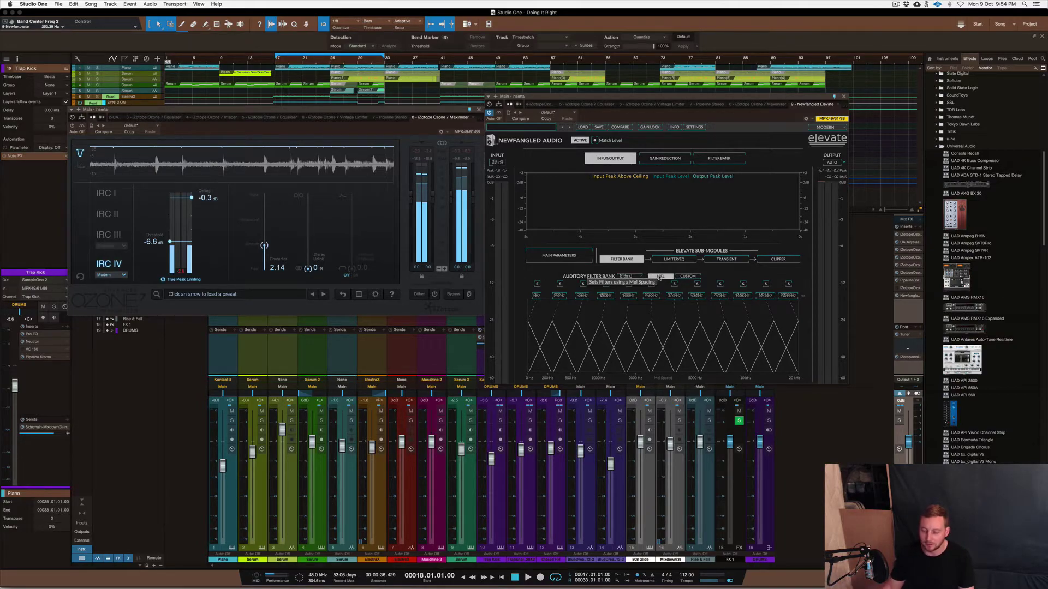
Switch Elevate to Limiter/EQ to view limiter gain, adaptive gain and gain per band
click(666, 260)
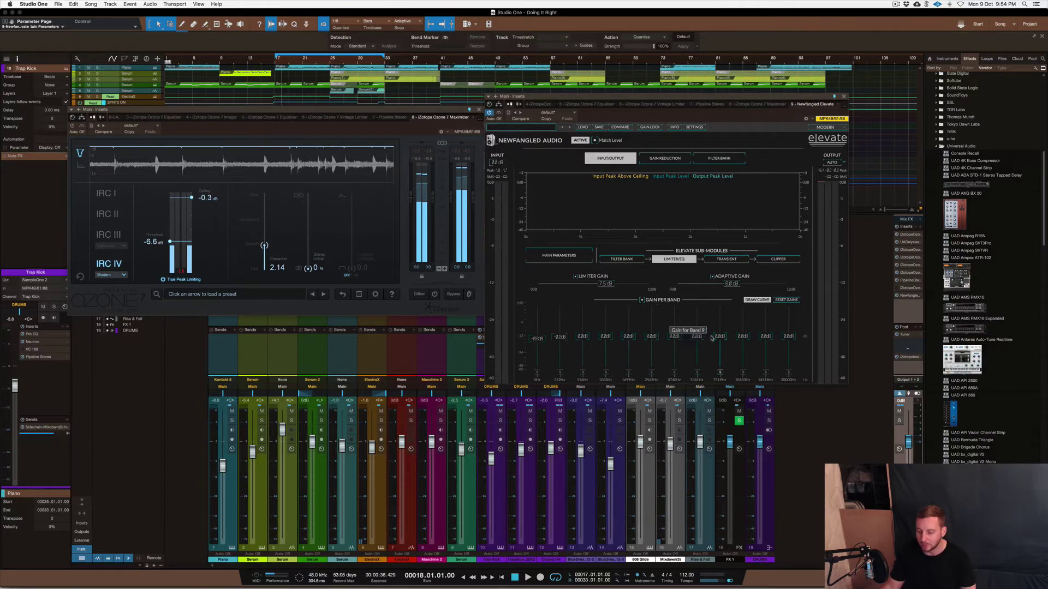
Show Elevate's Transient sub-module with per-band transient emphasis across all 12 bands
click(726, 259)
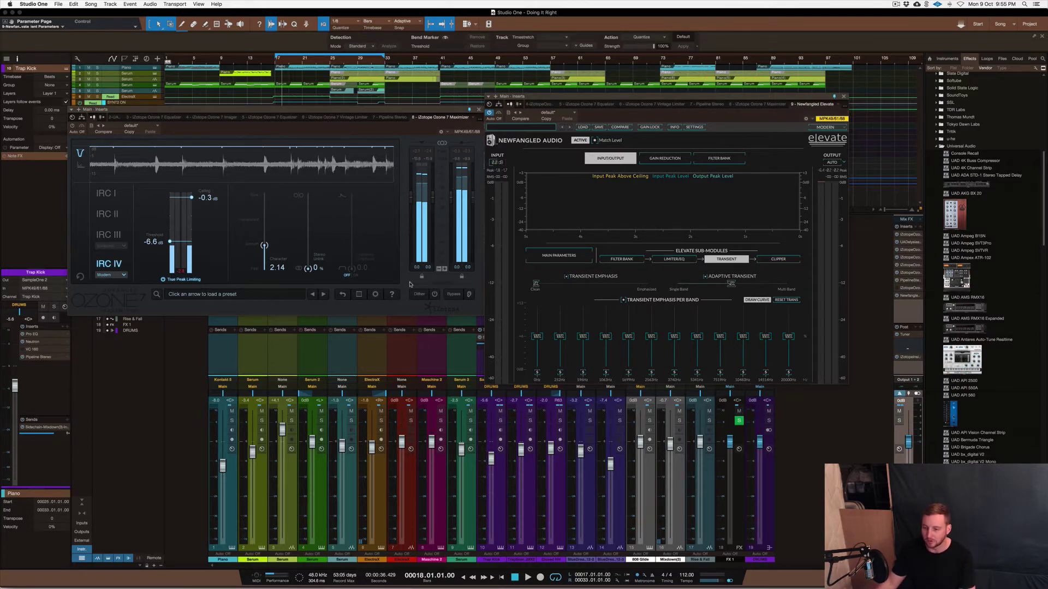
Return Elevate to its Spectral Clipper sub-module showing drive and clipper shape
click(776, 259)
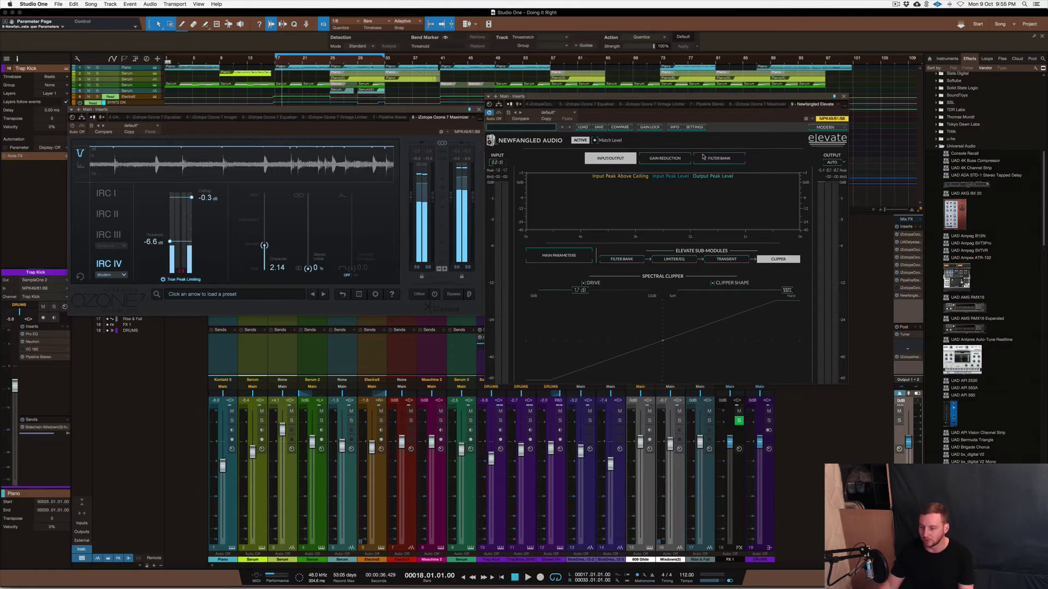
click(675, 158)
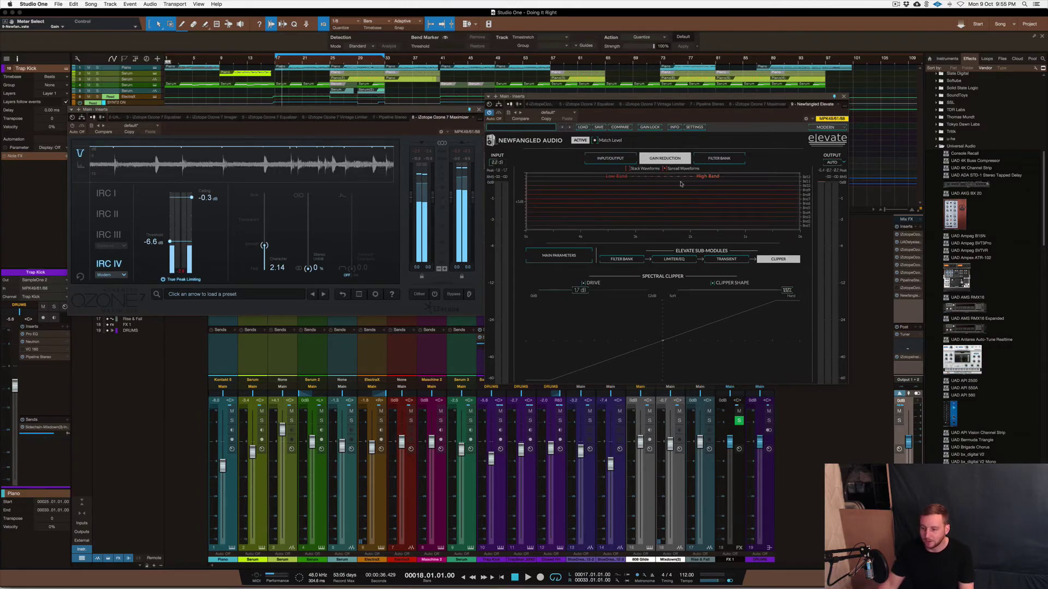
click(614, 159)
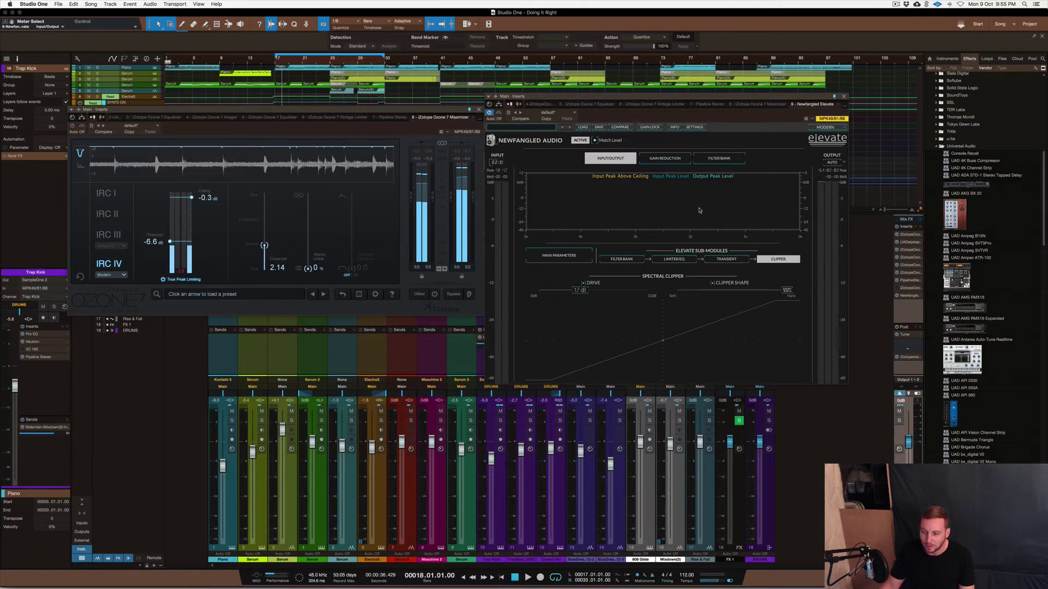
click(719, 158)
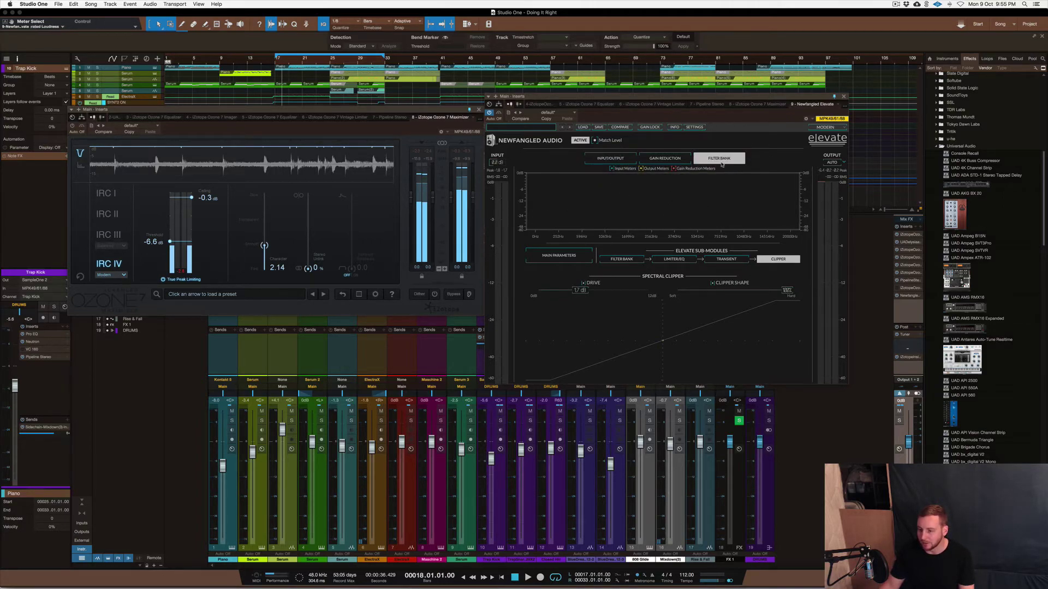
click(606, 158)
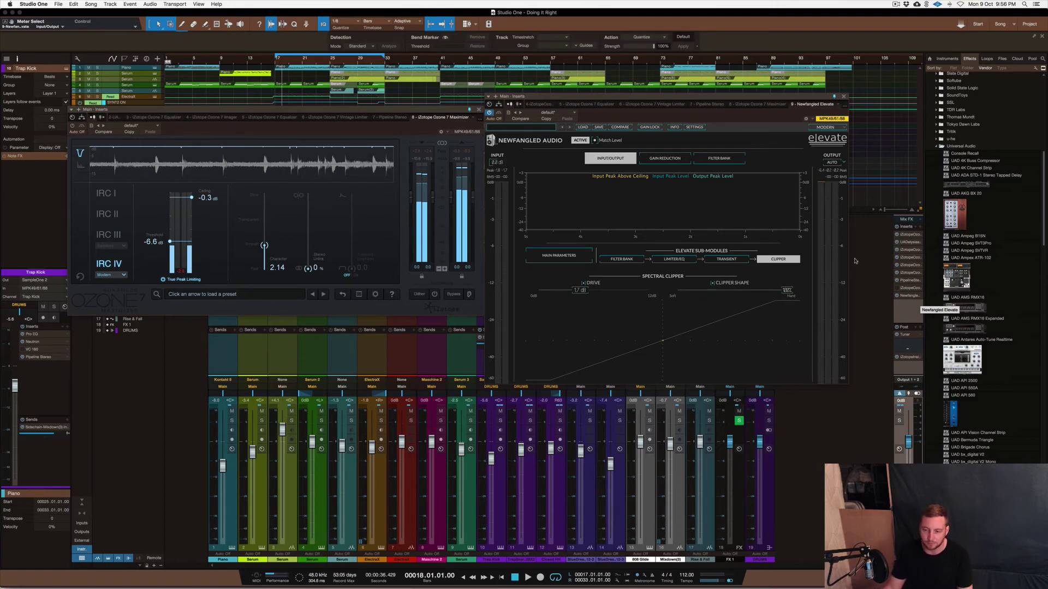
Close the Ozone 7 Maximizer window and move the Elevate window left over the mixer
click(479, 110)
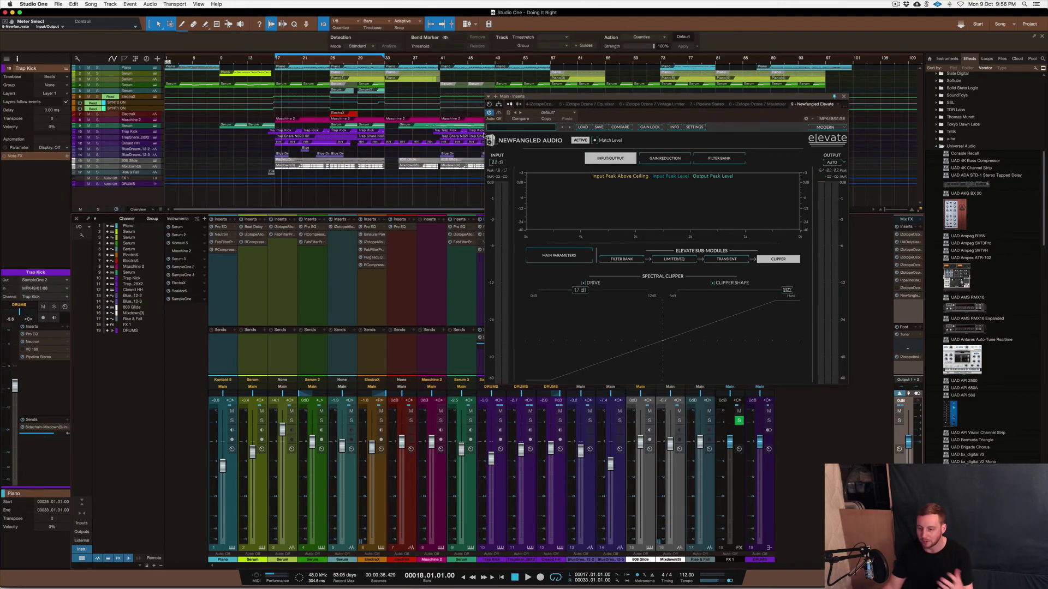
drag(687, 105, 580, 100)
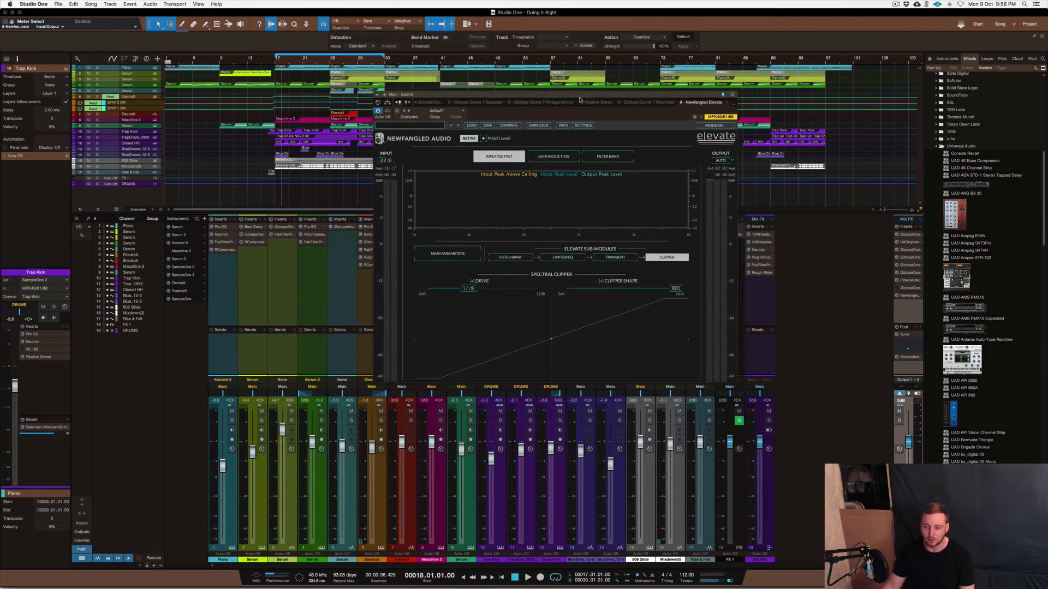